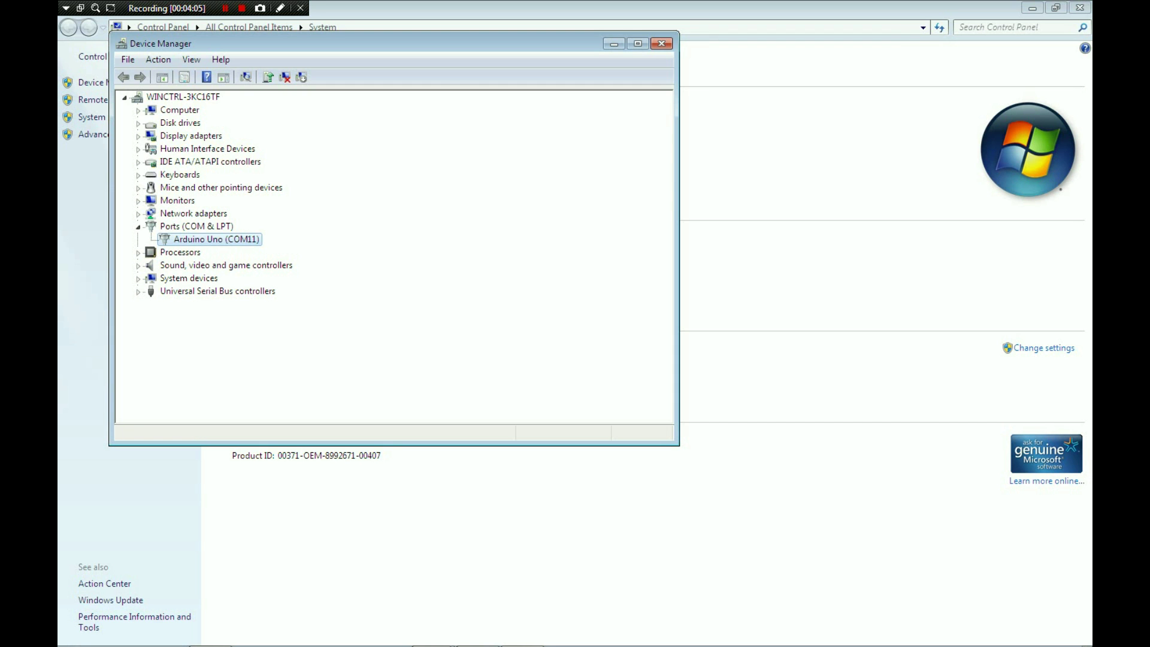
# Close the Device Manager and System windows, and launch the Arduino IDE with its window maximized
pyautogui.click(661, 43)
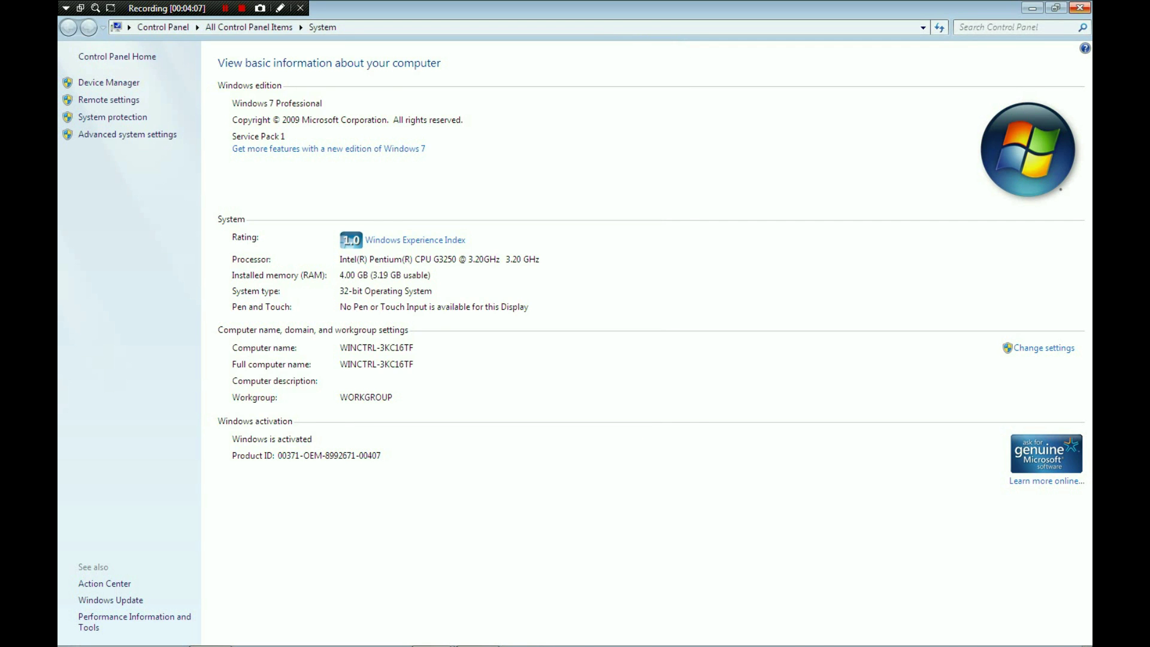
pyautogui.click(1080, 7)
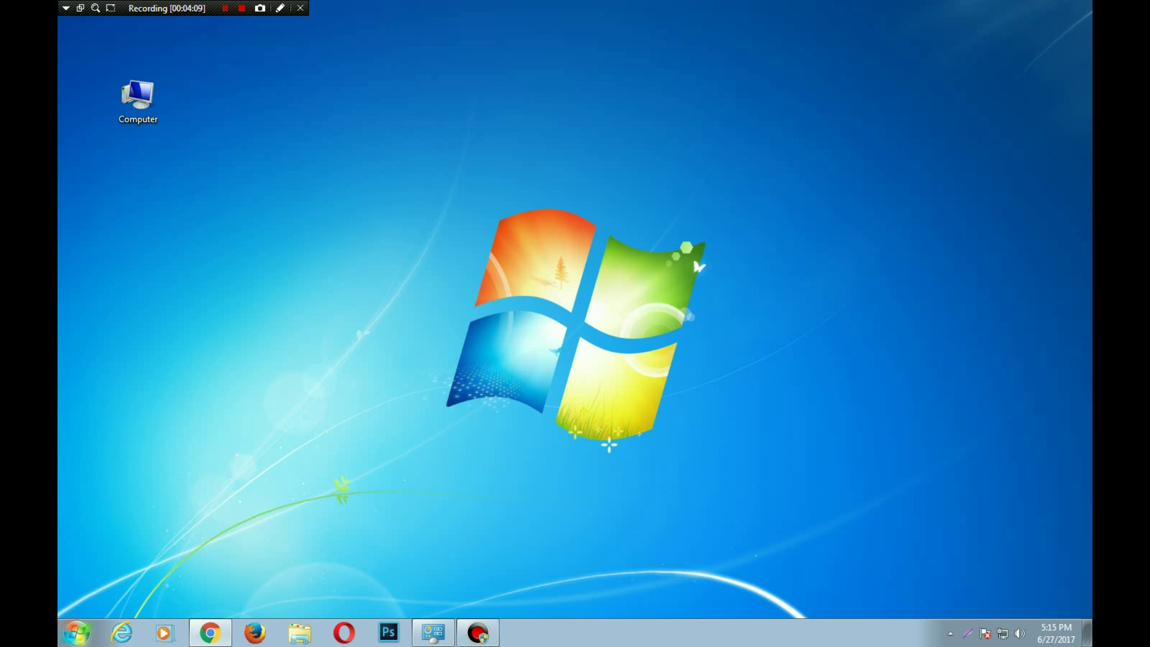
pyautogui.click(76, 633)
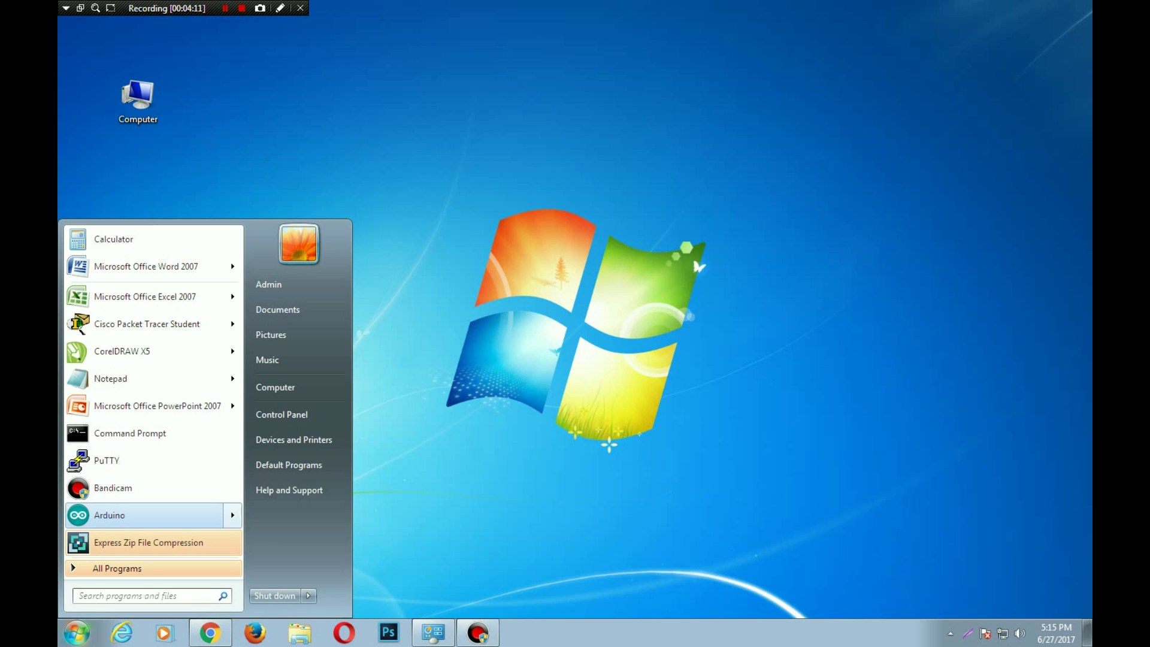
pyautogui.moveTo(150, 514)
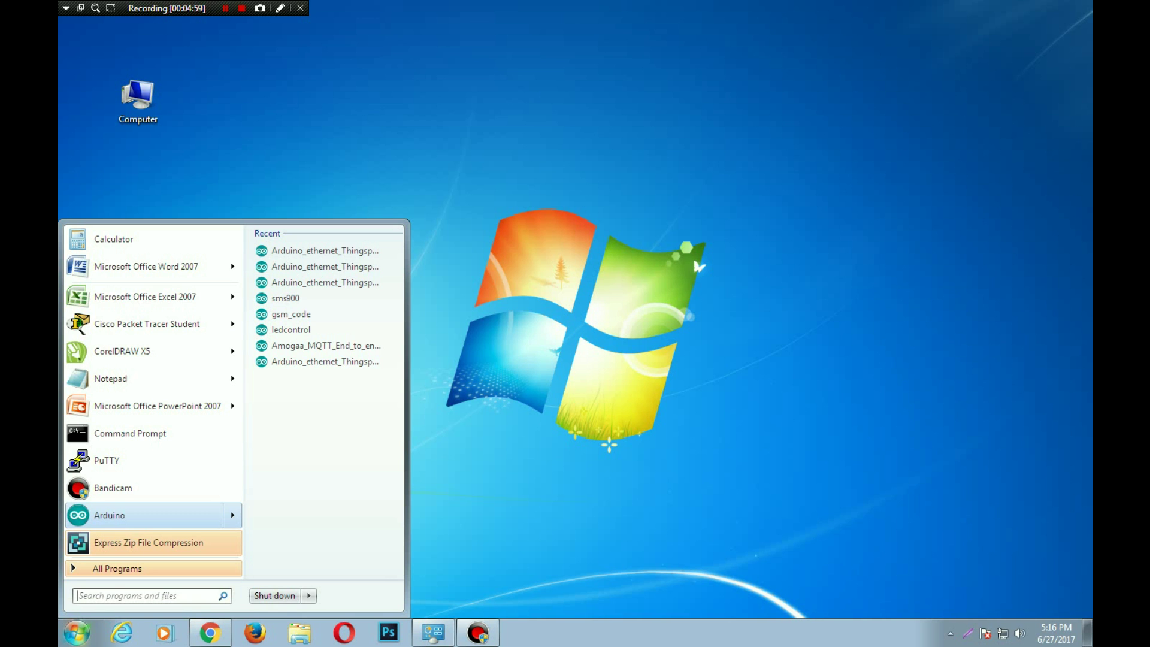
pyautogui.click(144, 515)
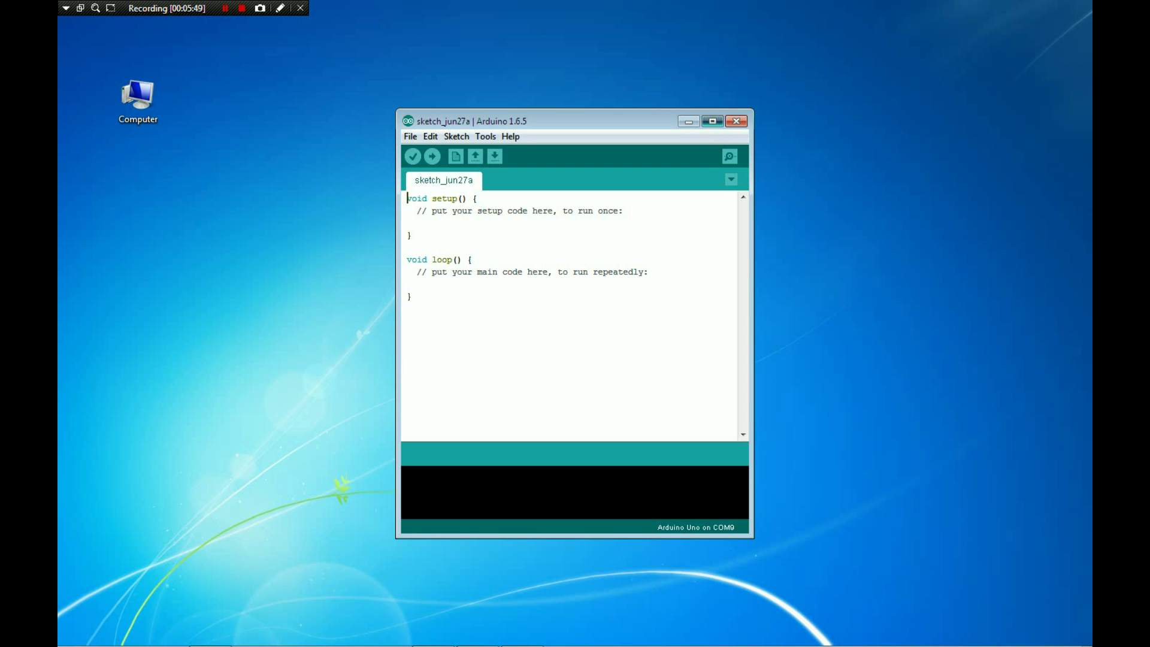
pyautogui.click(712, 121)
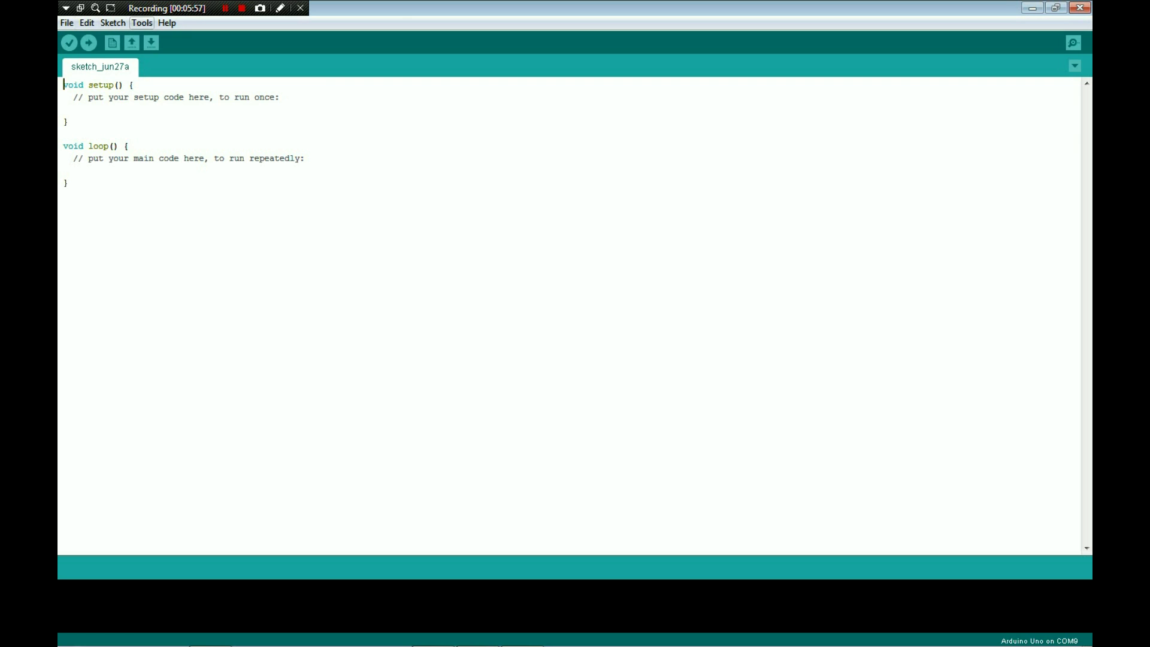
# Set the Arduino IDE's serial port to COM11 (Arduino Uno)
pyautogui.click(142, 23)
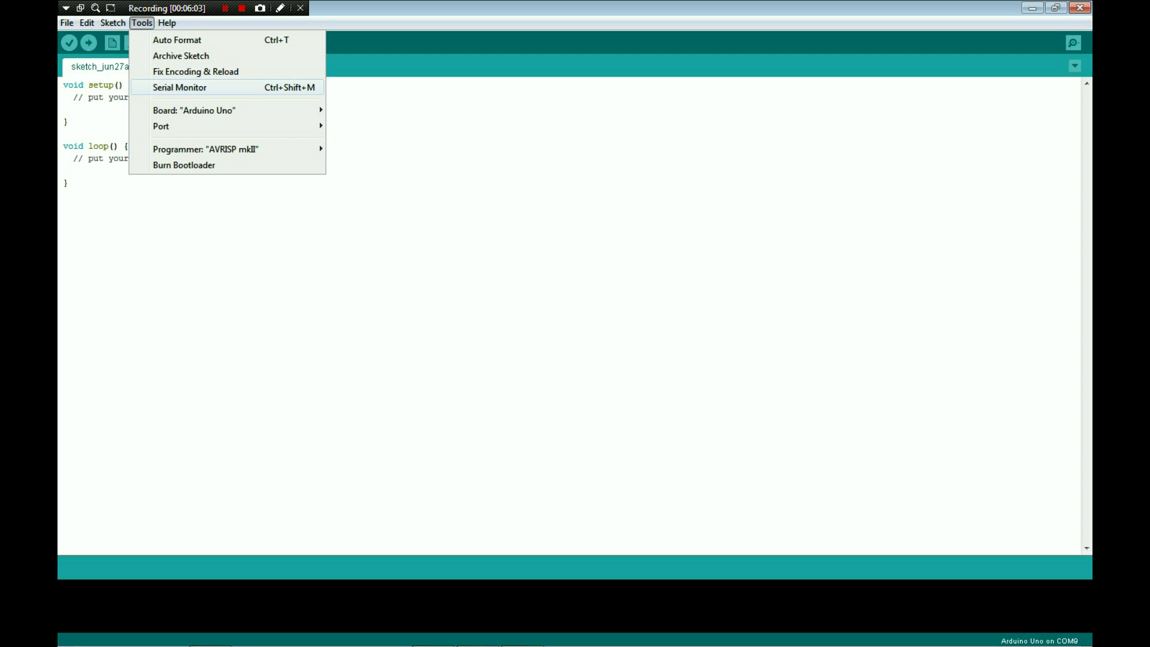
pyautogui.moveTo(194, 110)
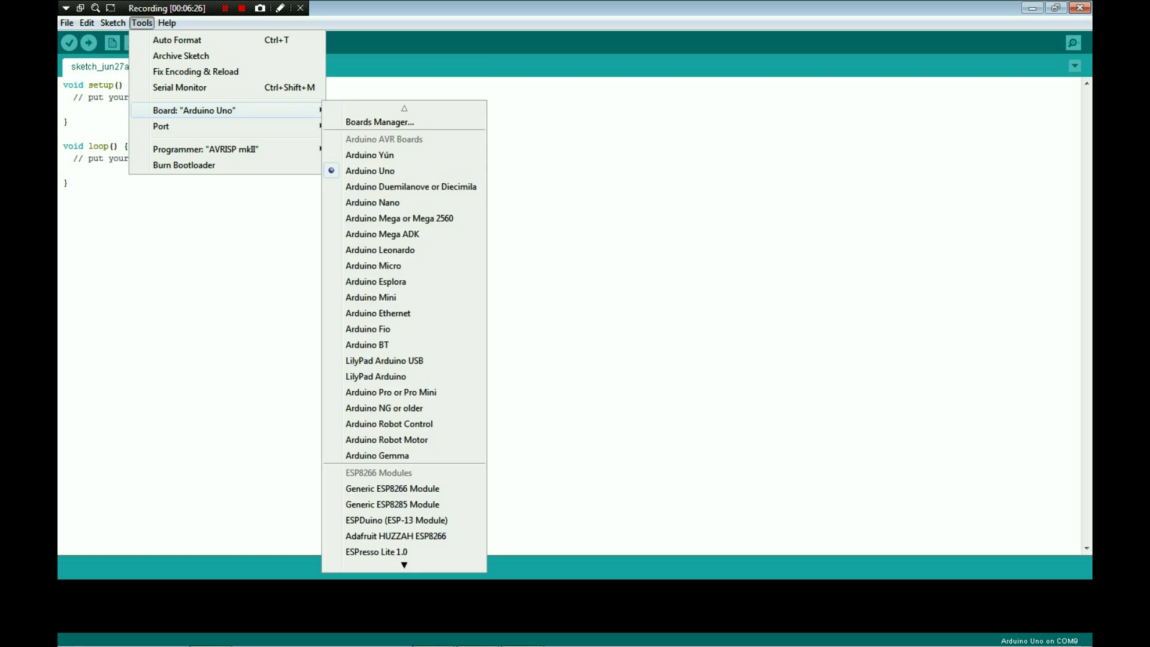
pyautogui.moveTo(167, 23)
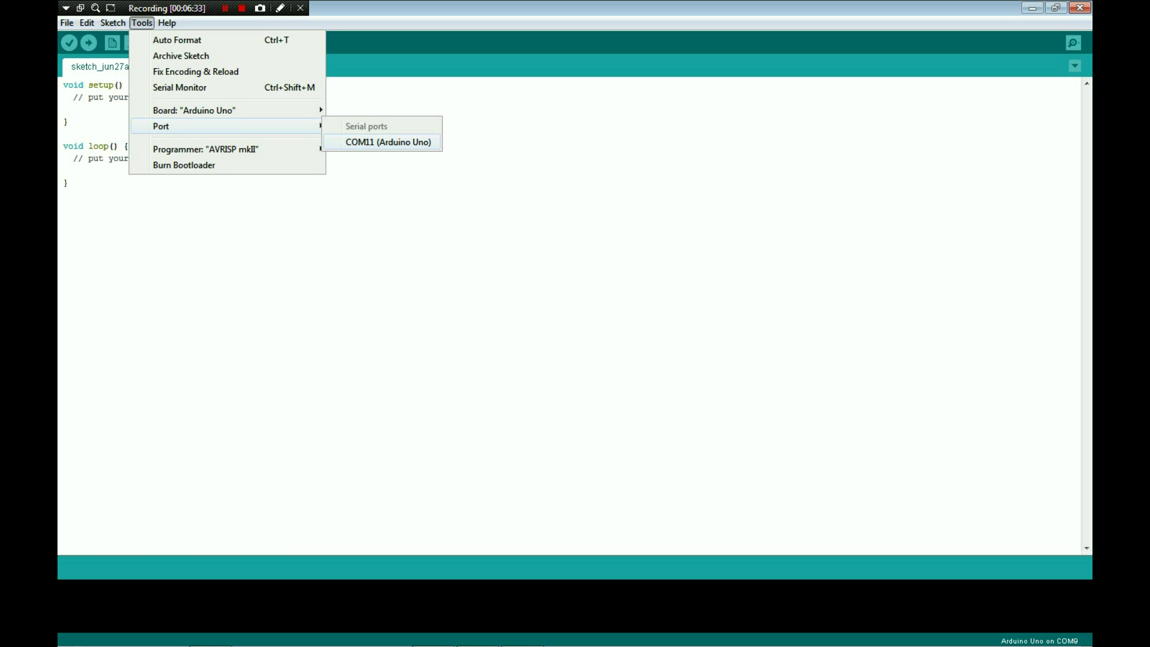
pyautogui.click(388, 142)
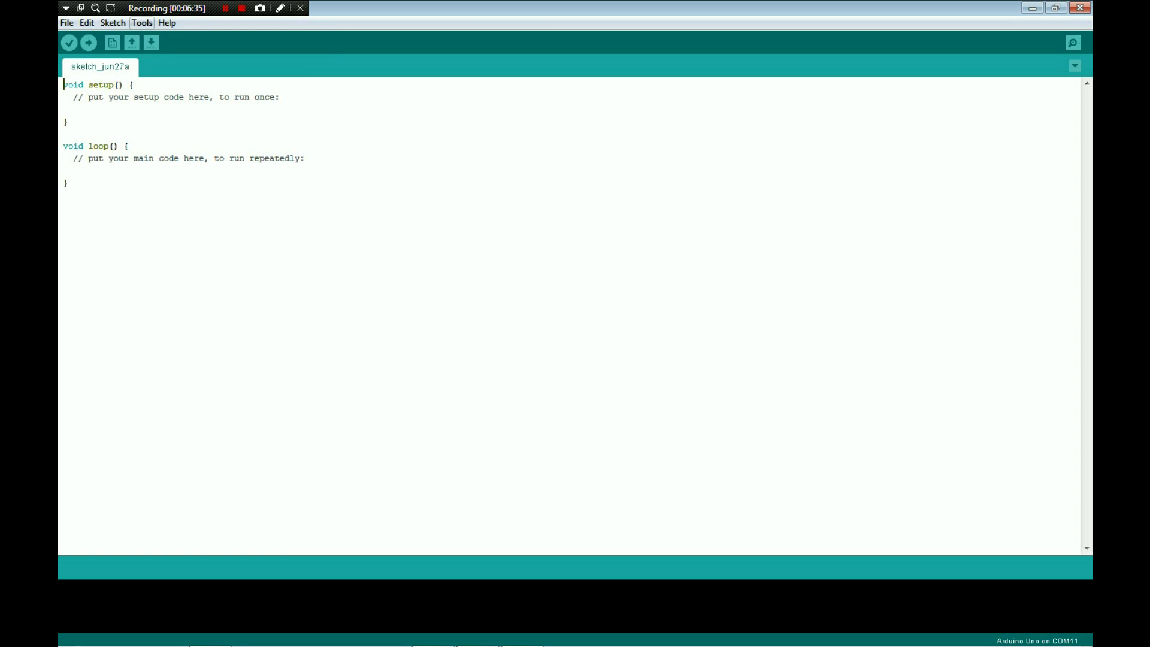
# Check the selected port, the programmer and the list of available boards
pyautogui.click(142, 23)
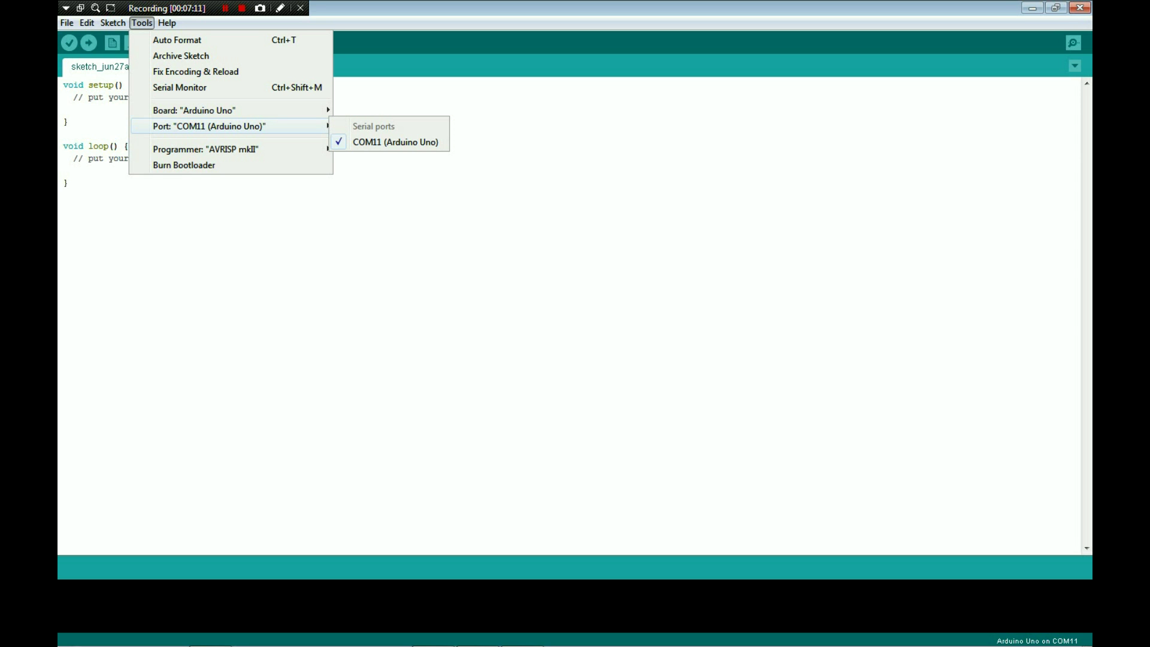
pyautogui.moveTo(240, 148)
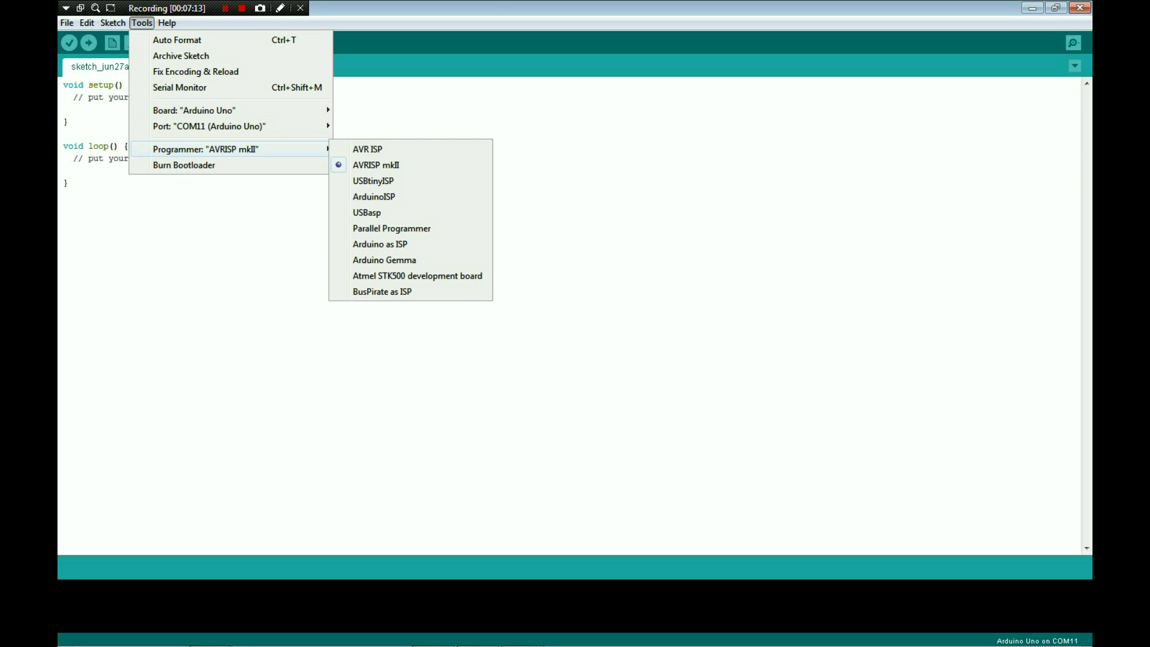
pyautogui.moveTo(240, 110)
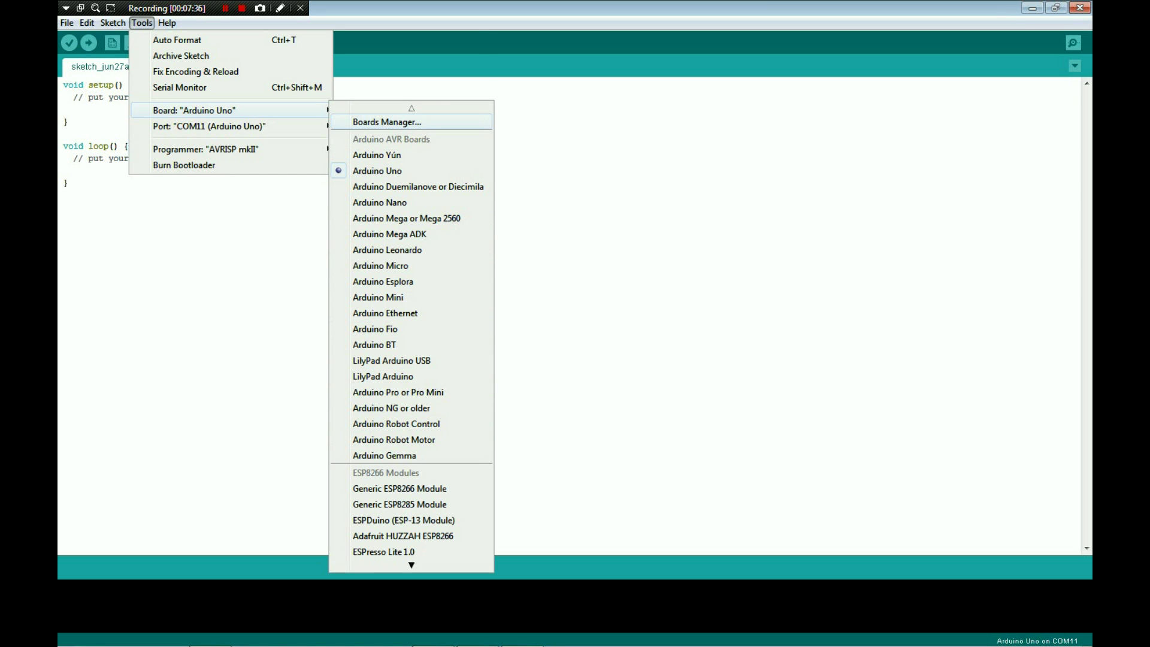
pyautogui.press('Right')
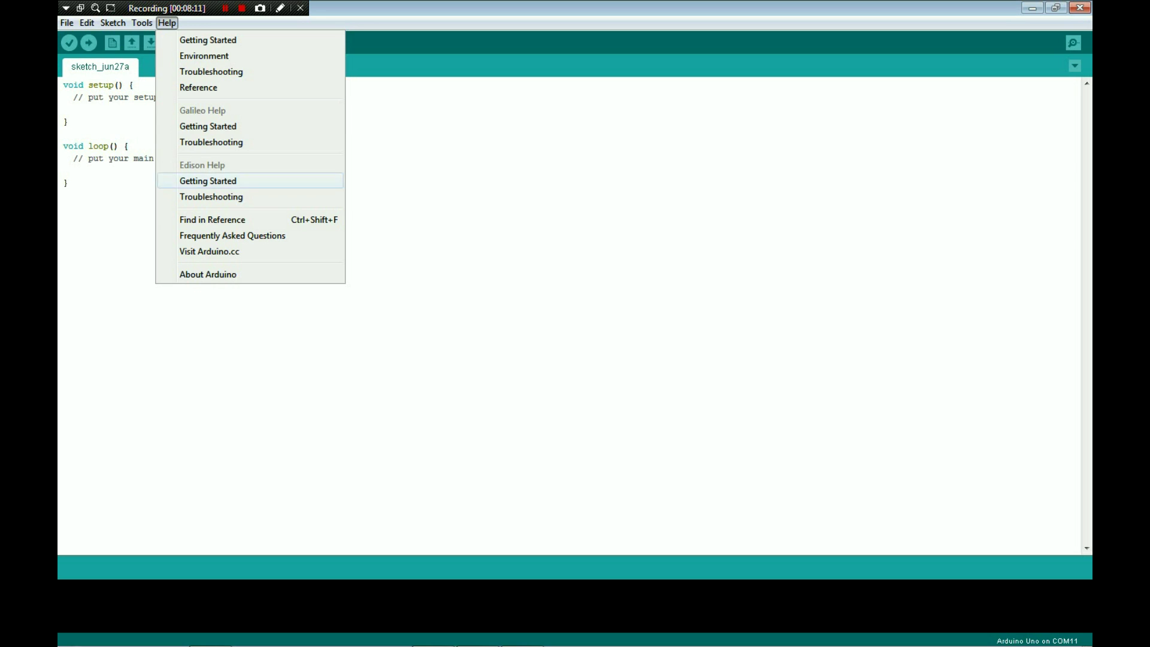
pyautogui.press('Escape')
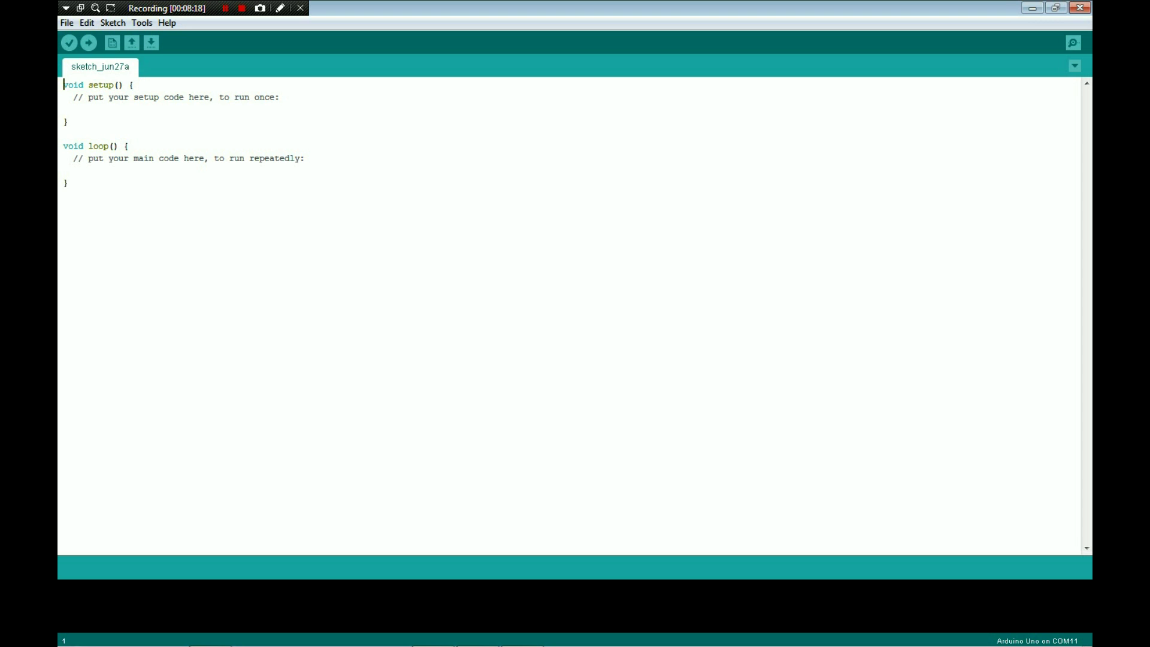
# Highlight the text "void setup()" at the start of the sketch
pyautogui.hotkey('shift', 'Right')
pyautogui.hotkey('shift', 'Right')
pyautogui.hotkey('shift', 'Right')
pyautogui.hotkey('shift', 'Right')
pyautogui.hotkey('shift', 'Right')
pyautogui.hotkey('shift', 'Right')
pyautogui.hotkey('shift', 'Right')
pyautogui.hotkey('shift', 'Right')
pyautogui.hotkey('shift', 'Right')
pyautogui.hotkey('shift', 'Right')
pyautogui.hotkey('shift', 'Right')
pyautogui.hotkey('shift', 'Right')
pyautogui.press('Left')
pyautogui.hotkey('shift', 'End')
pyautogui.hotkey('shift', 'Left')
pyautogui.hotkey('shift', 'Left')
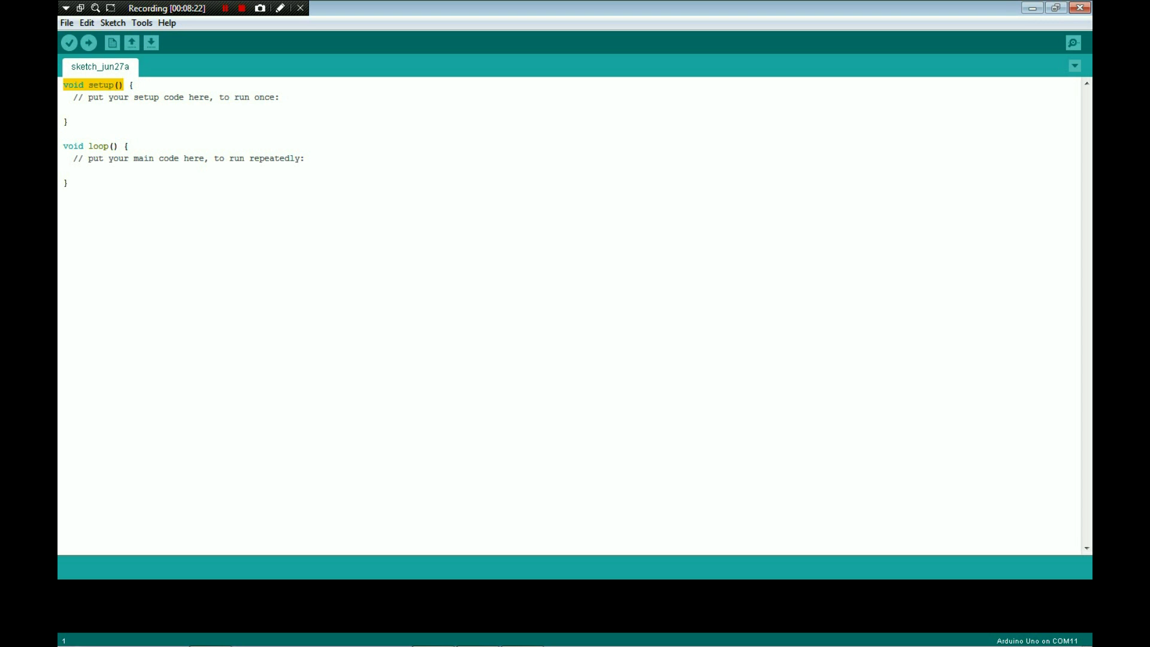
# Highlight the "void loop() {" line in the sketch
pyautogui.press('Down')
pyautogui.press('Down')
pyautogui.press('Down')
pyautogui.press('Down')
pyautogui.press('Down')
pyautogui.press('Home')
pyautogui.hotkey('shift', 'Right')
pyautogui.hotkey('shift', 'Right')
pyautogui.hotkey('shift', 'Right')
pyautogui.hotkey('shift', 'Right')
pyautogui.hotkey('shift', 'Right')
pyautogui.hotkey('shift', 'Right')
pyautogui.hotkey('shift', 'Right')
pyautogui.hotkey('shift', 'Right')
pyautogui.hotkey('shift', 'Right')
pyautogui.hotkey('shift', 'Right')
pyautogui.hotkey('shift', 'Right')
pyautogui.hotkey('shift', 'Right')
pyautogui.hotkey('shift', 'Right')
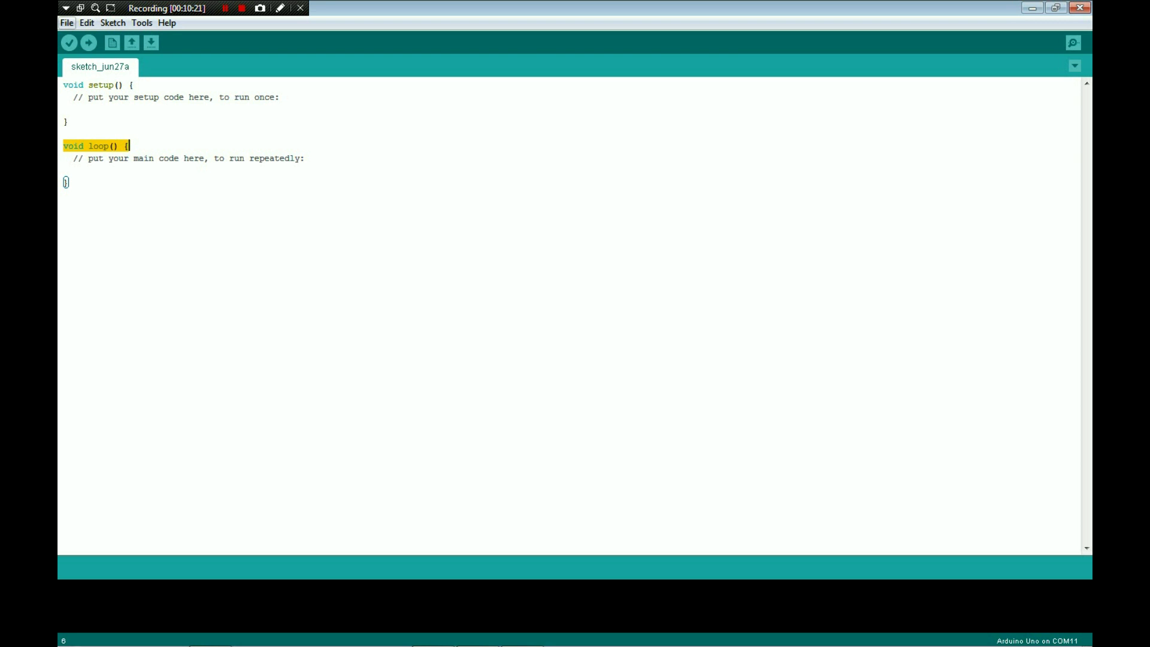
# Look through the built-in and library example sketches, including the ThingSpeak examples
pyautogui.click(67, 23)
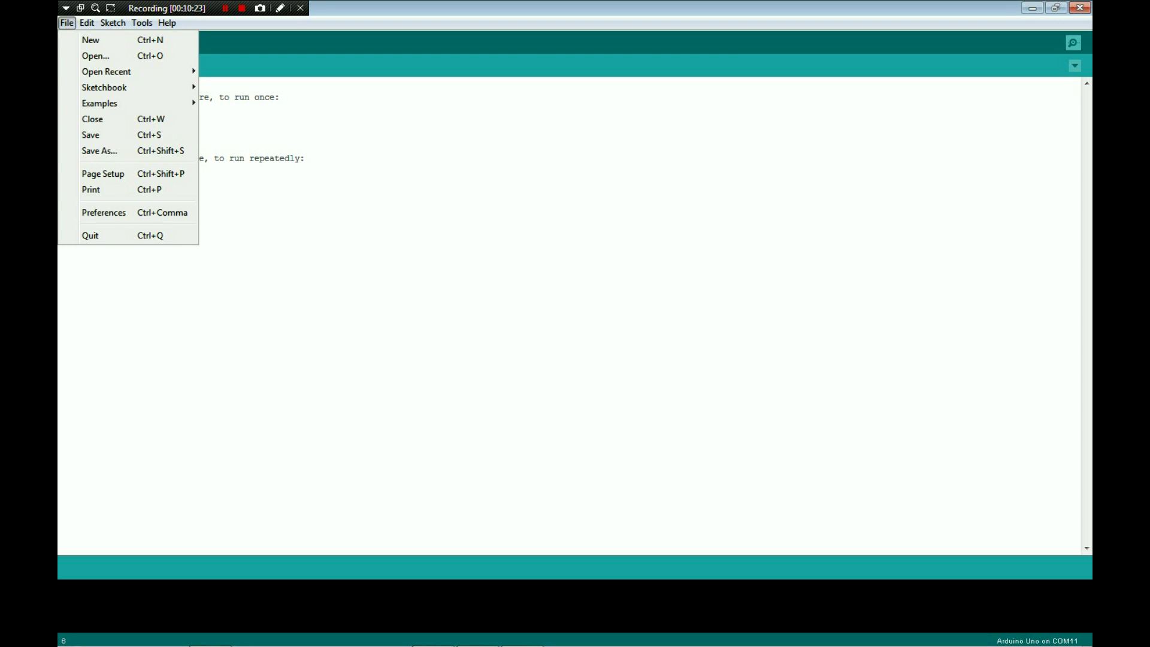
pyautogui.moveTo(99, 103)
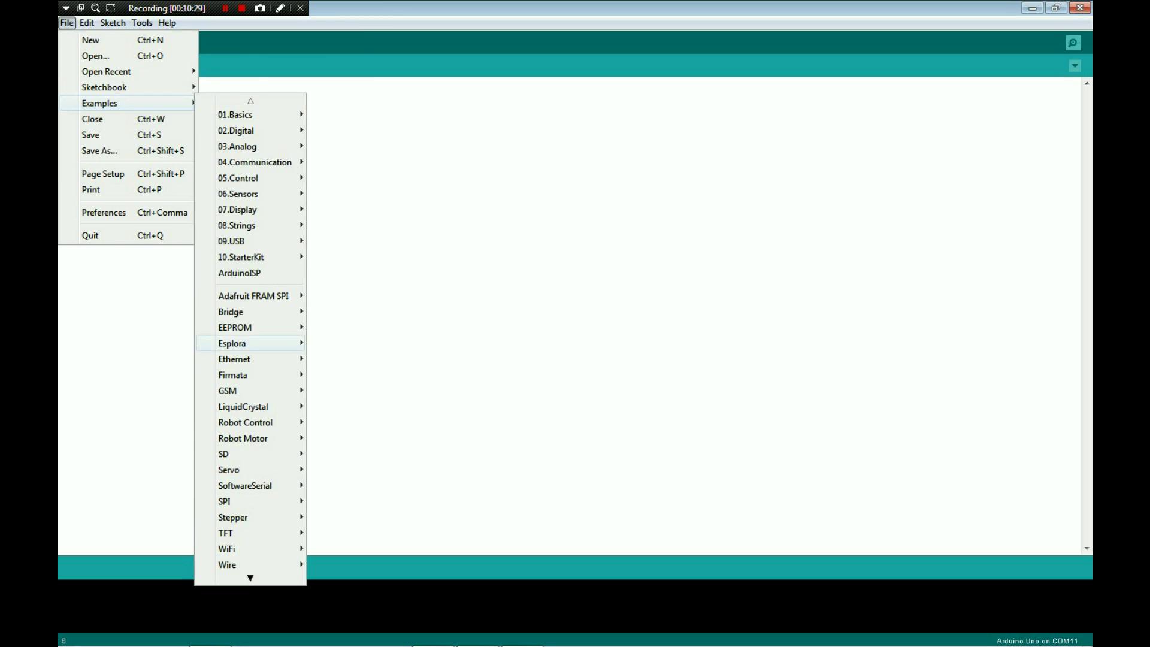
pyautogui.moveTo(227, 548)
pyautogui.moveTo(250, 569)
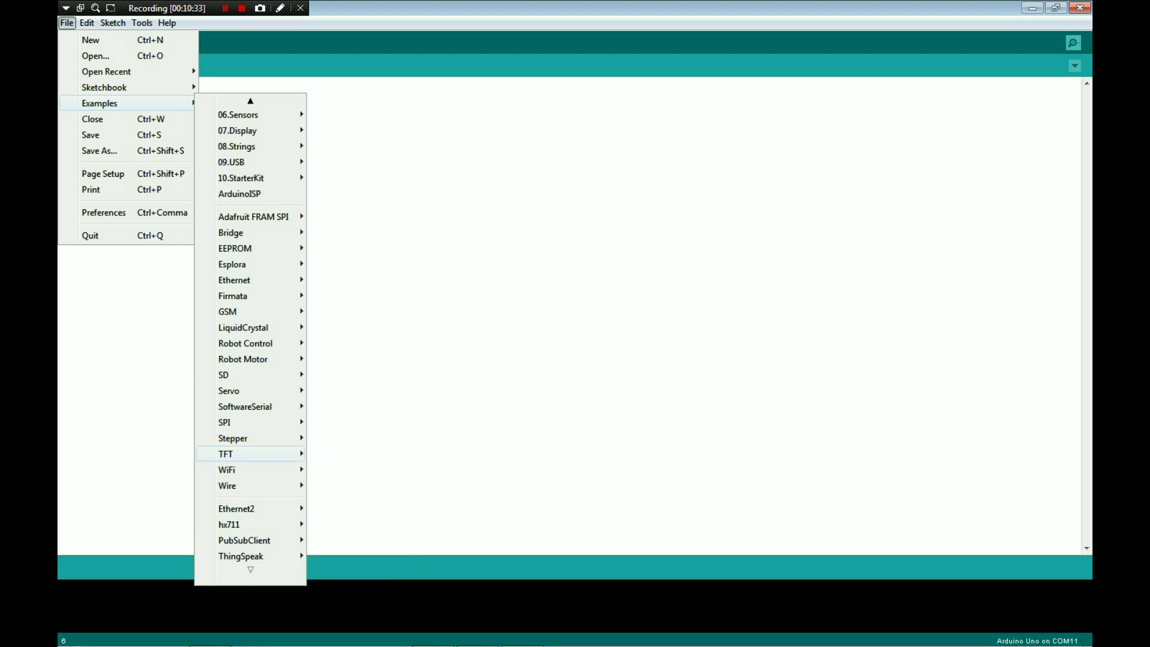
pyautogui.moveTo(250, 100)
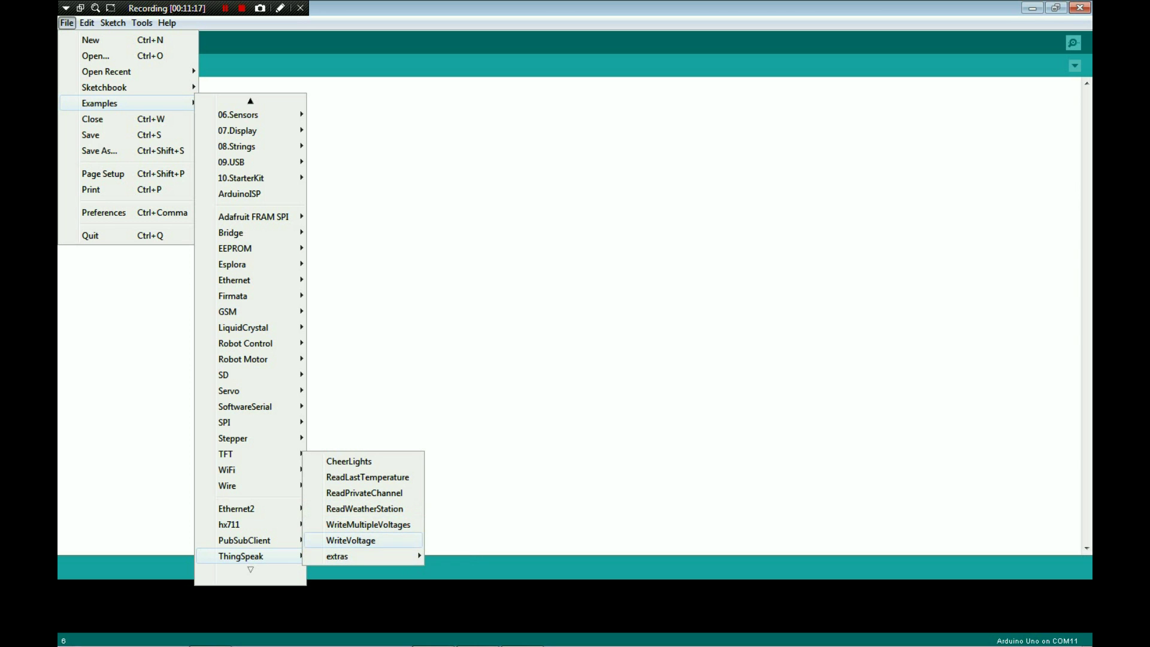
pyautogui.moveTo(360, 555)
pyautogui.moveTo(449, 556)
pyautogui.scroll(5, 251, 335)
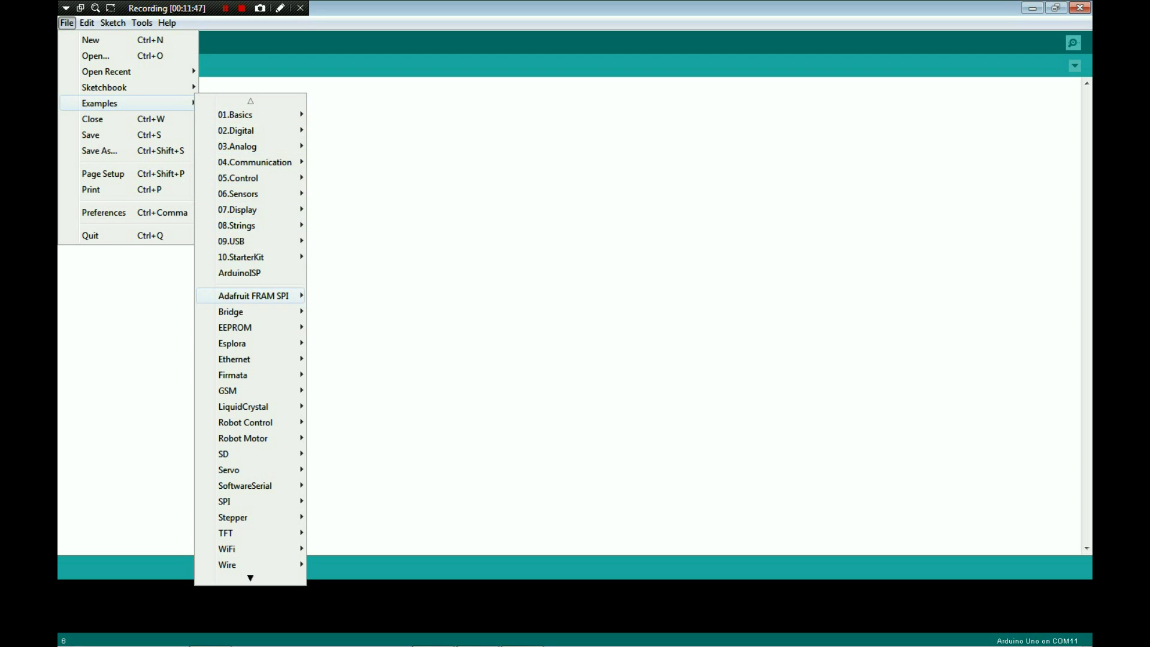
# Open the Fade example from 01.Basics to read through its code, and close it again
pyautogui.moveTo(251, 114)
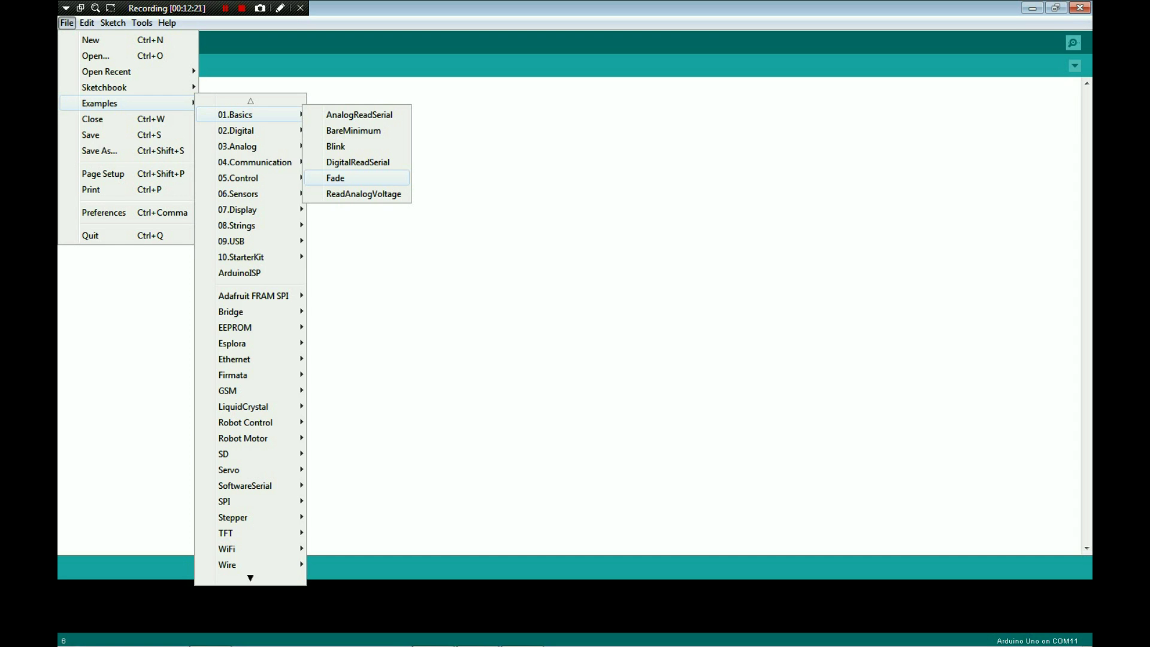
pyautogui.press('Return')
pyautogui.scroll(-5, 680, 258)
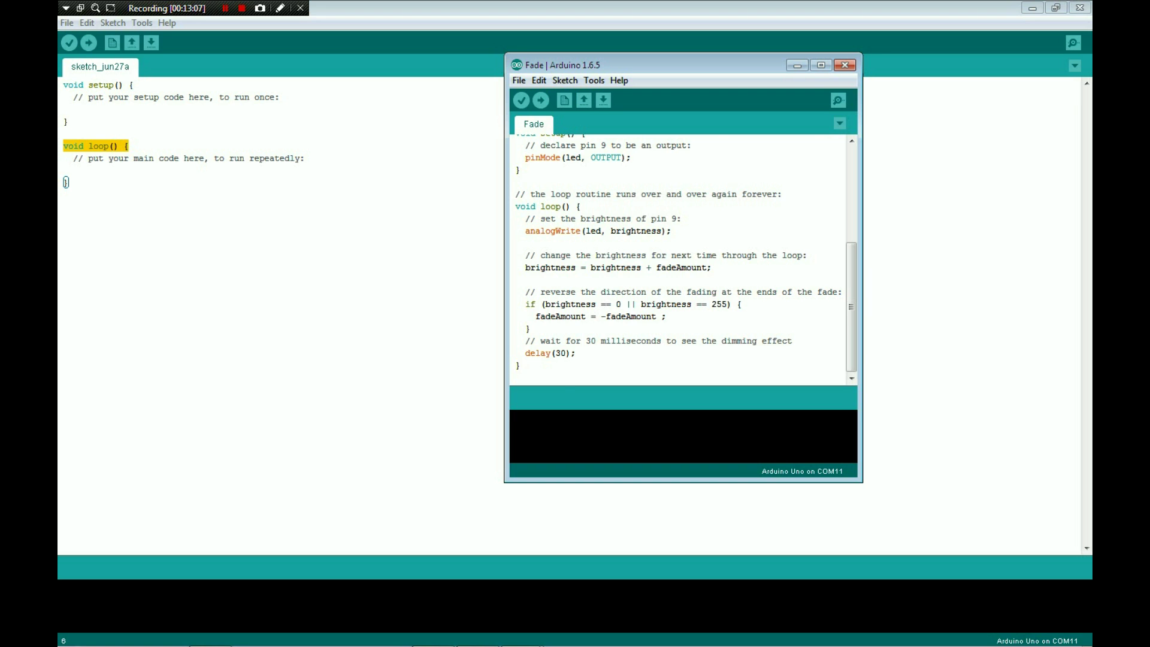
pyautogui.scroll(6, 679, 258)
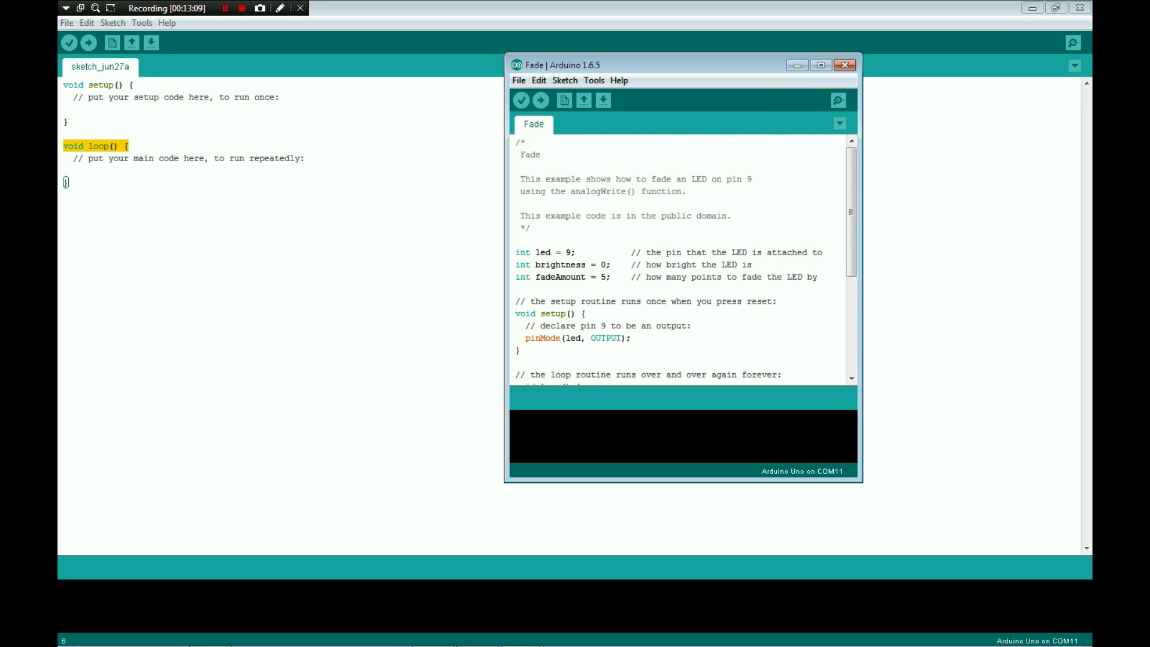
pyautogui.hotkey('ctrl', 'w')
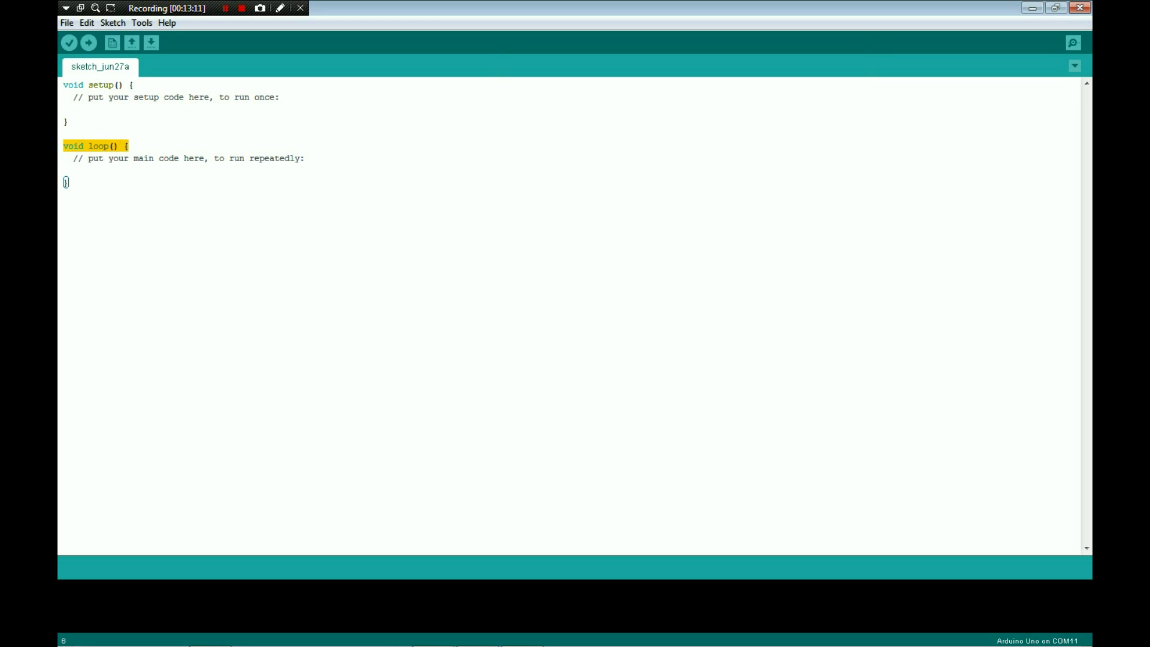